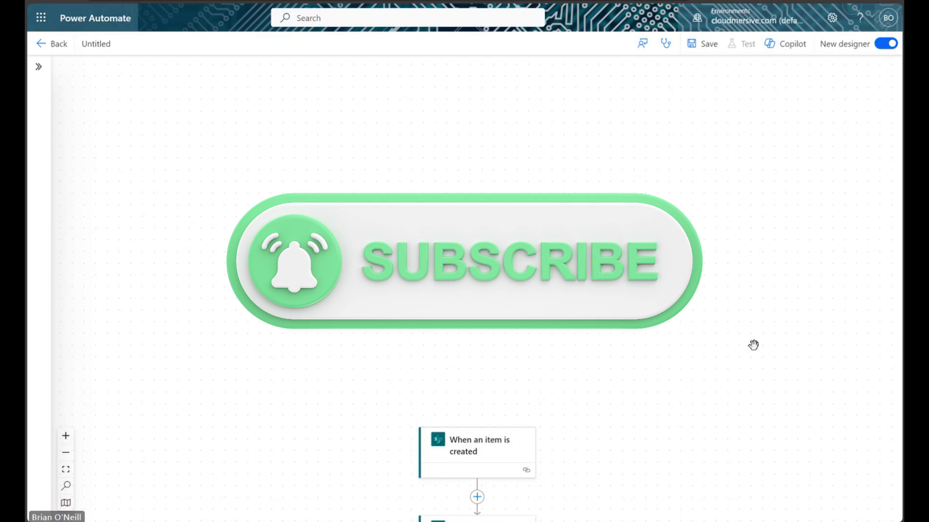
{"action": "left_click_drag", "start_coordinate": [746, 423], "coordinate": [734, 151]}
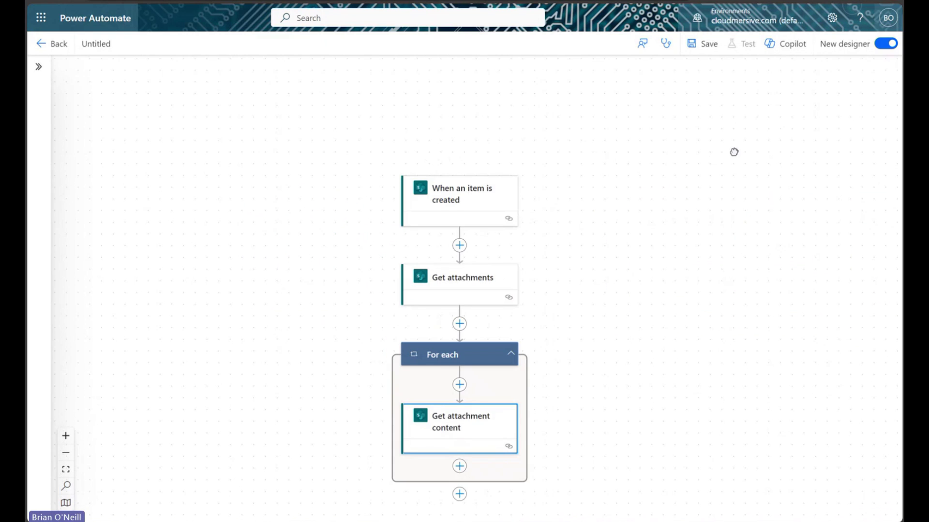
{"action": "left_click_drag", "start_coordinate": [730, 321], "coordinate": [726, 279]}
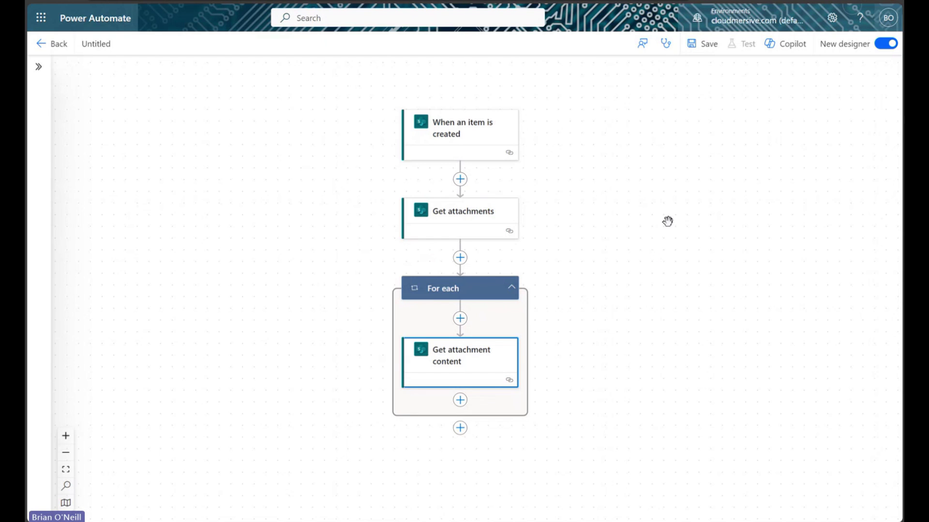
{"action": "left_click", "coordinate": [464, 152]}
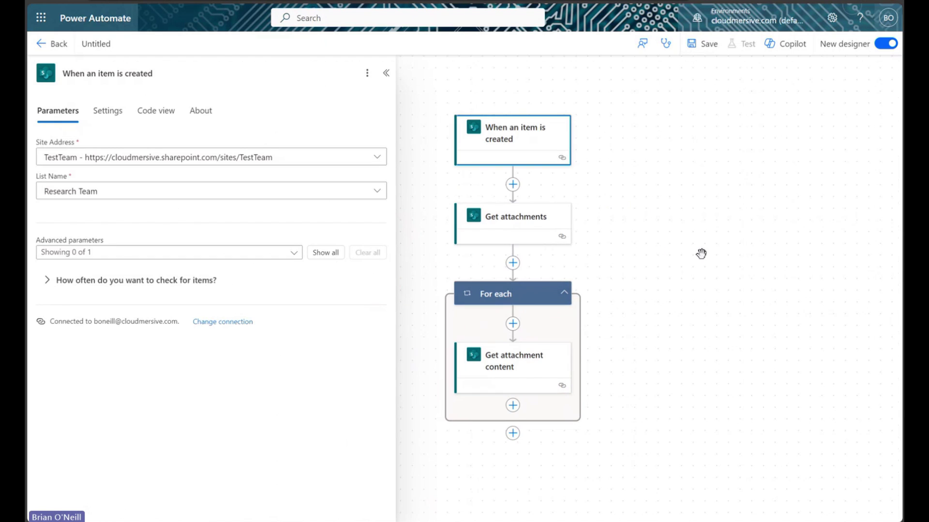
{"action": "left_click", "coordinate": [518, 233]}
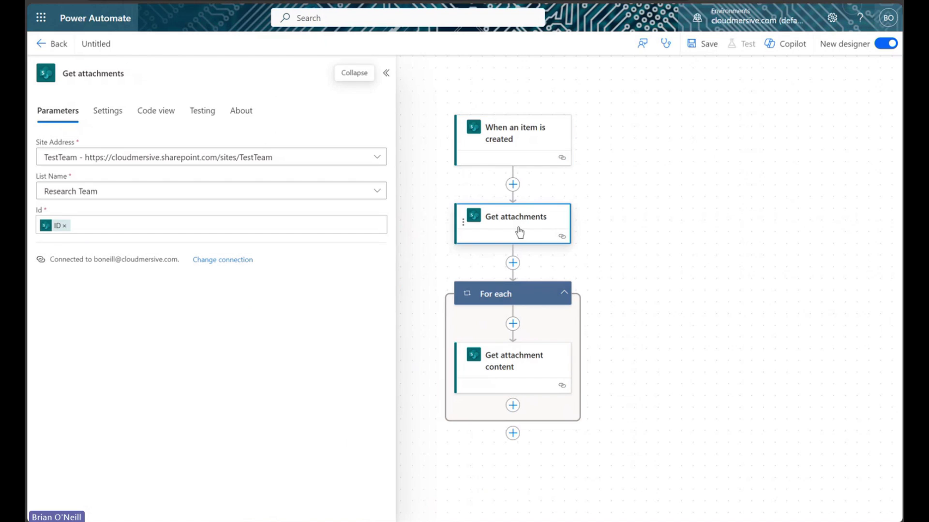
{"action": "left_click", "coordinate": [533, 376]}
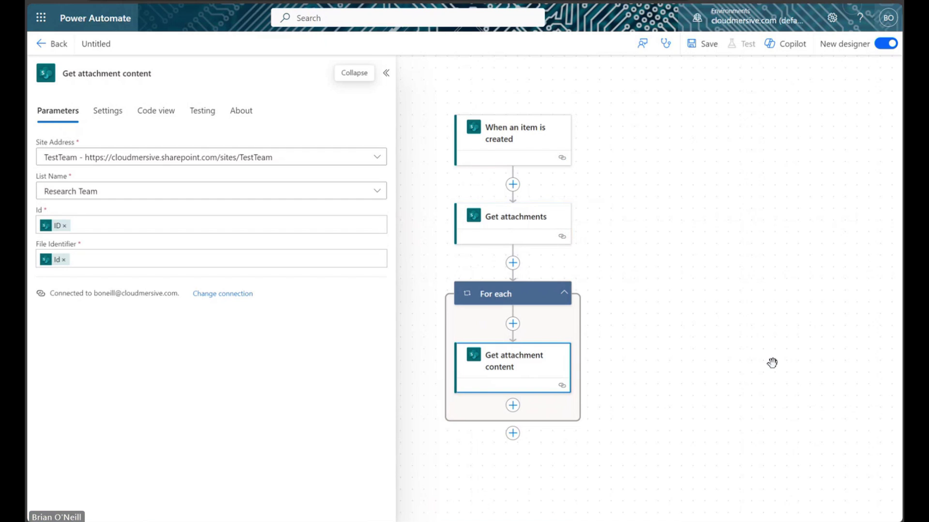
{"action": "left_click", "coordinate": [386, 73]}
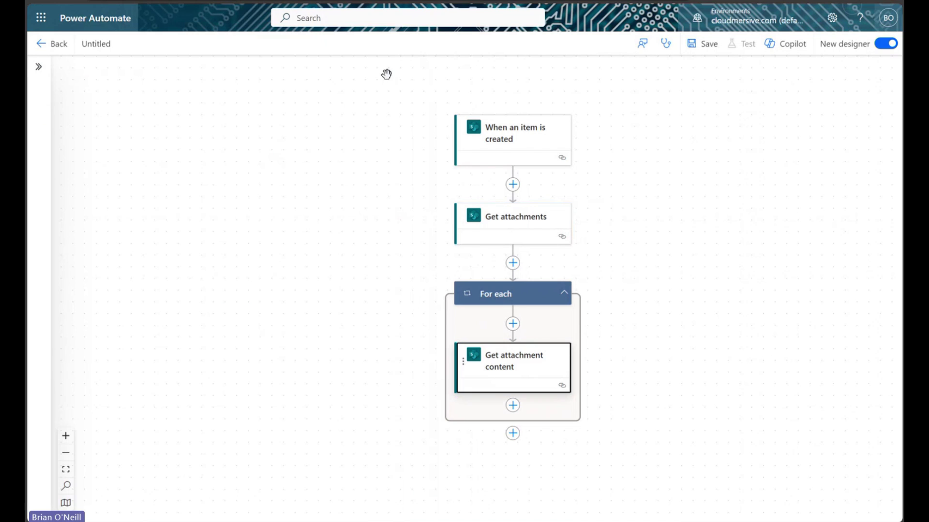
{"action": "left_click_drag", "start_coordinate": [385, 162], "coordinate": [352, 150]}
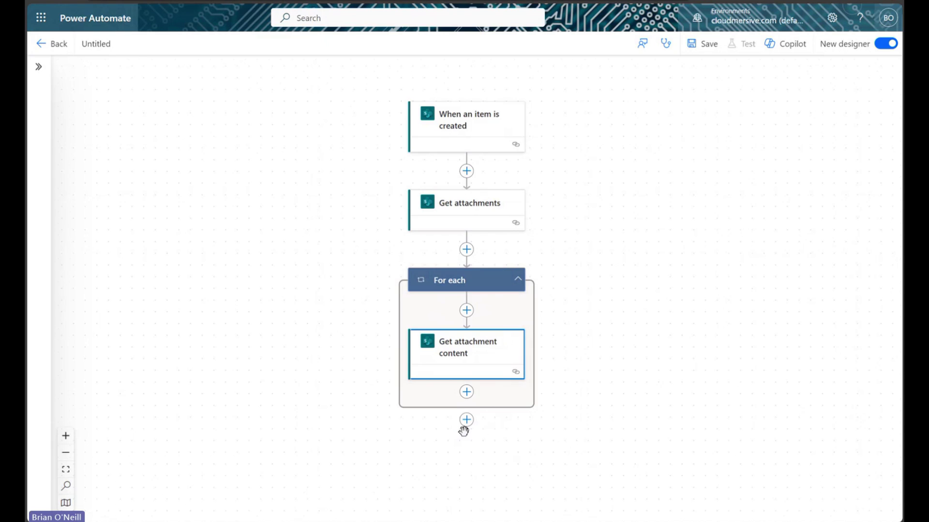
{"action": "left_click_drag", "start_coordinate": [463, 431], "coordinate": [602, 325]}
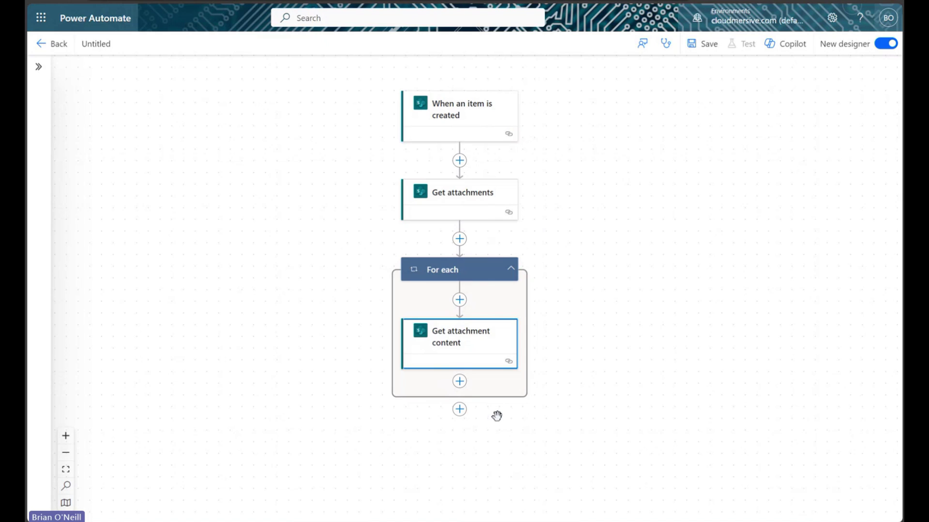
Step: Inside the For each loop, search actions for Cloudmersive and pick Cloudmersive PDF's Get PDF annotations
{"action": "left_click", "coordinate": [459, 381]}
{"action": "left_click", "coordinate": [518, 382]}
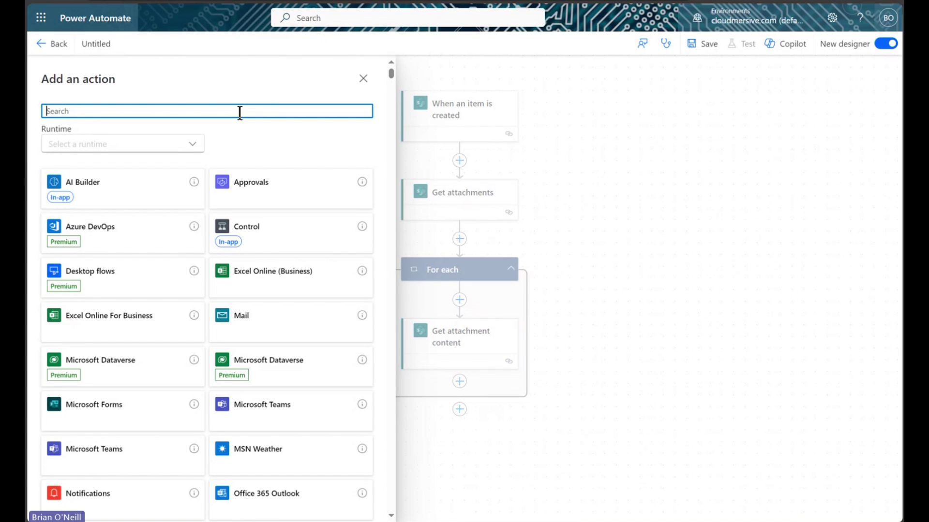
{"action": "type", "text": "Cloudmersive"}
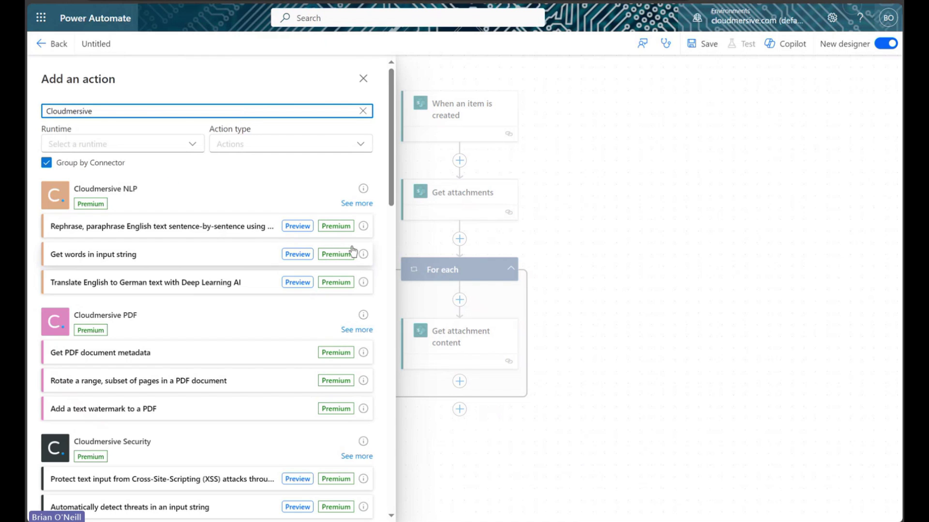
{"action": "scroll", "coordinate": [339, 279], "scroll_direction": "down", "scroll_amount": 3}
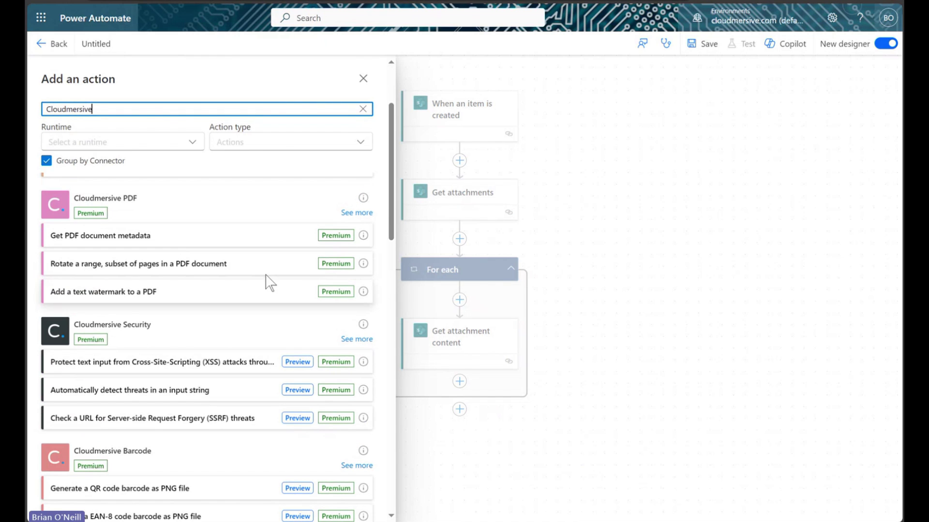
{"action": "left_click", "coordinate": [356, 214]}
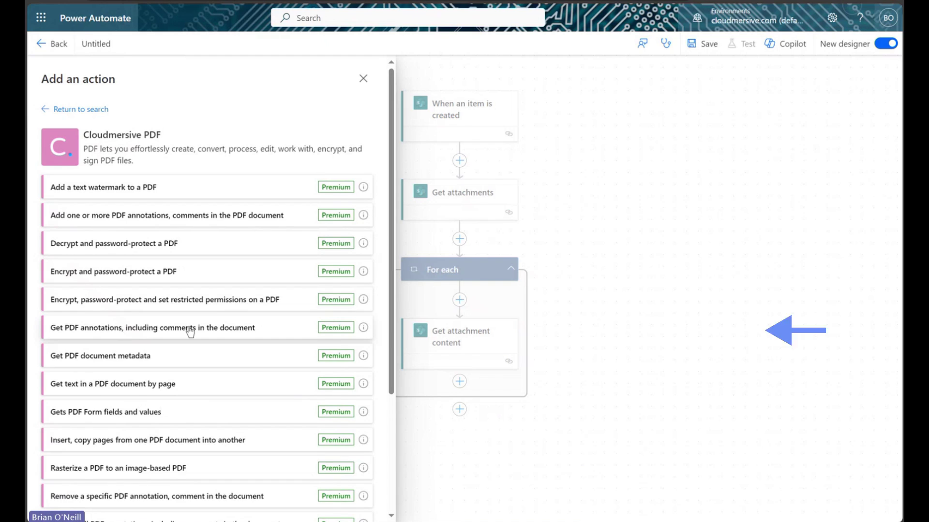
{"action": "left_click", "coordinate": [221, 334]}
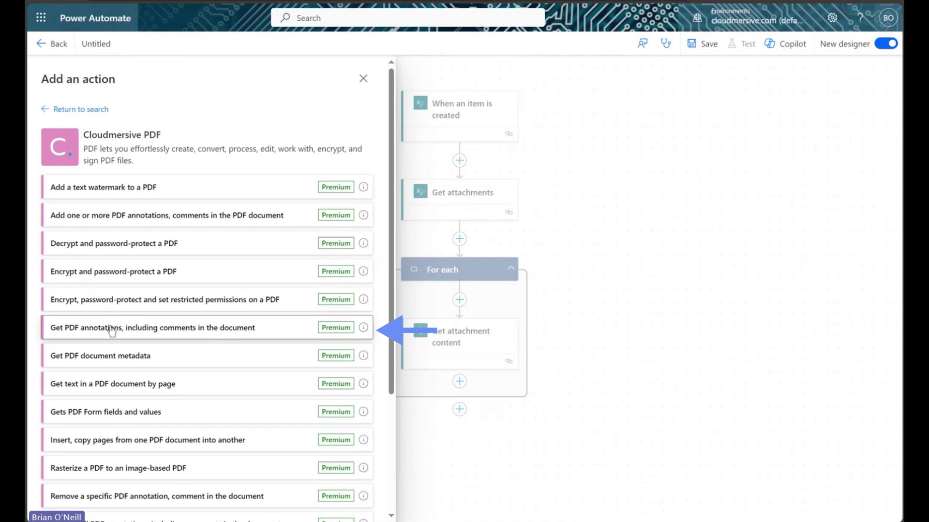
Step: Add Get PDF annotations, with Attachment Content as Input File and DisplayName as File Name
{"action": "left_click", "coordinate": [133, 330]}
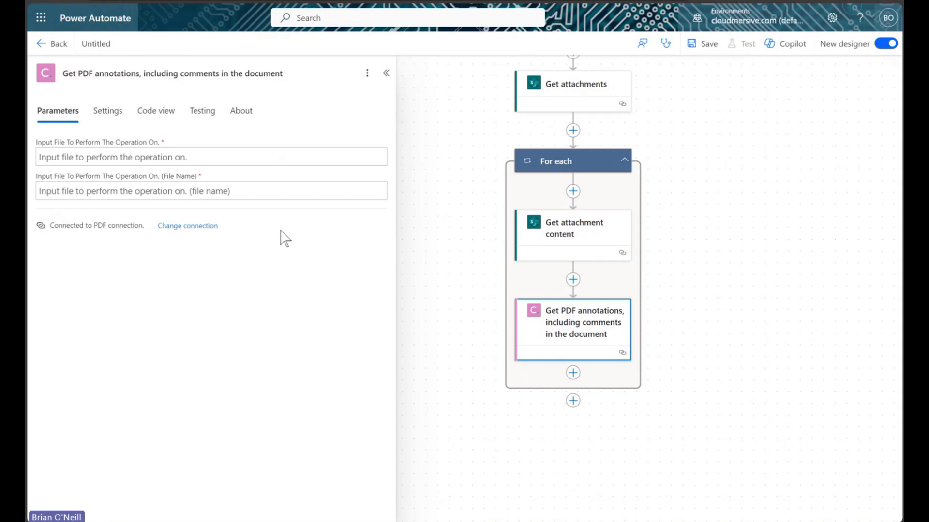
{"action": "left_click", "coordinate": [185, 157]}
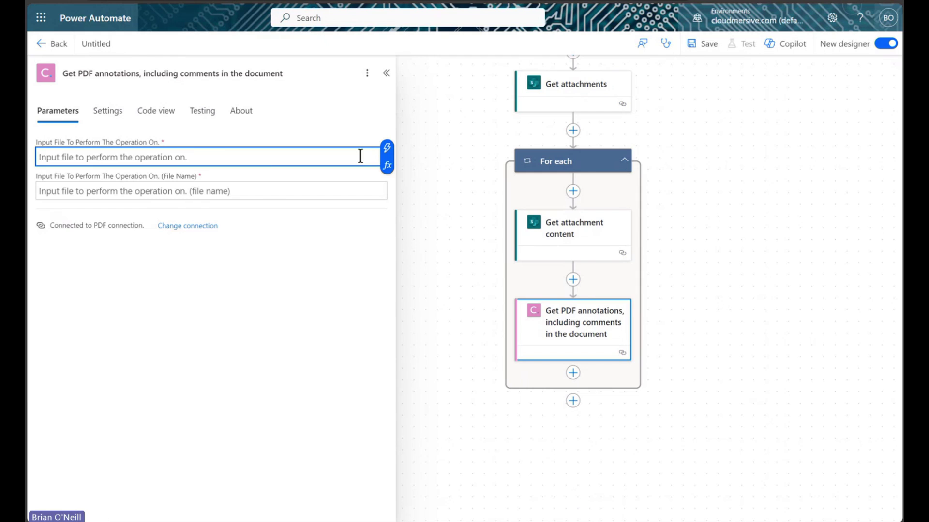
{"action": "left_click", "coordinate": [384, 154]}
{"action": "left_click", "coordinate": [523, 237]}
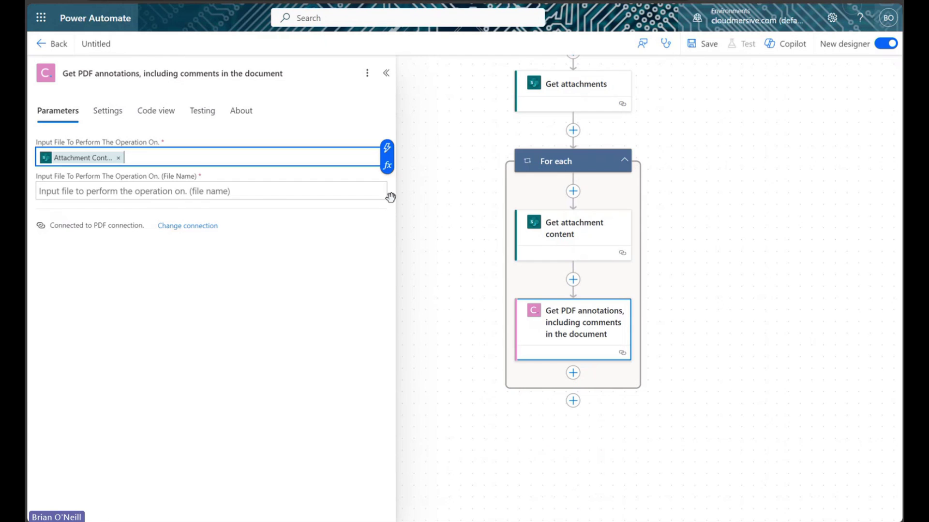
{"action": "left_click", "coordinate": [288, 190]}
{"action": "left_click", "coordinate": [386, 183]}
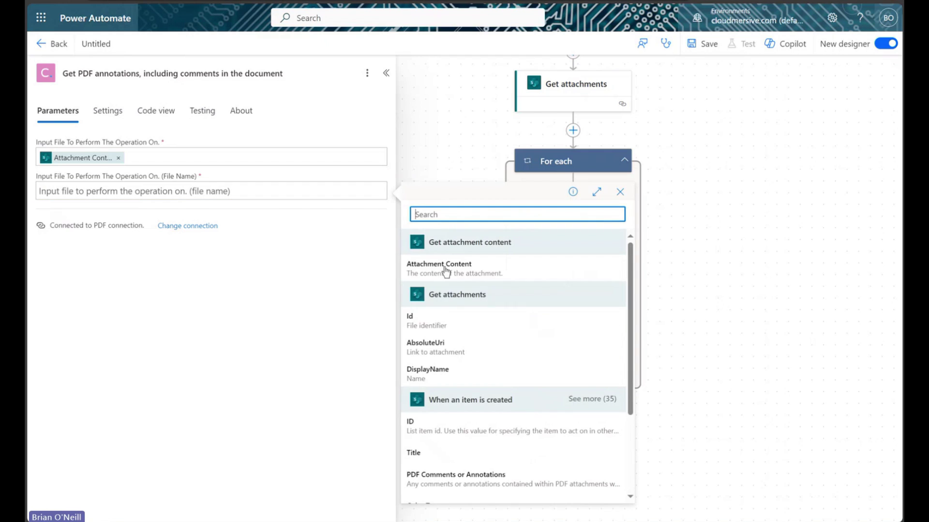
{"action": "left_click", "coordinate": [482, 369]}
{"action": "left_click", "coordinate": [285, 302]}
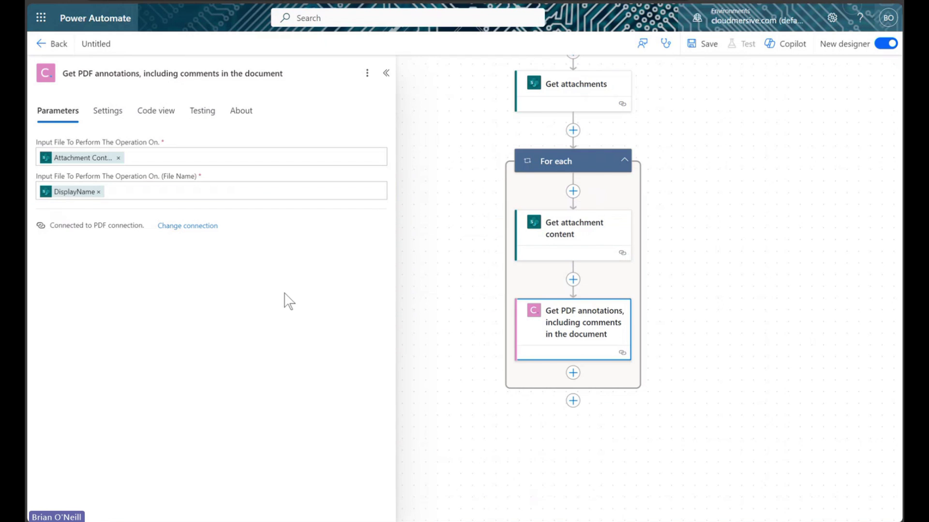
{"action": "left_click", "coordinate": [386, 73]}
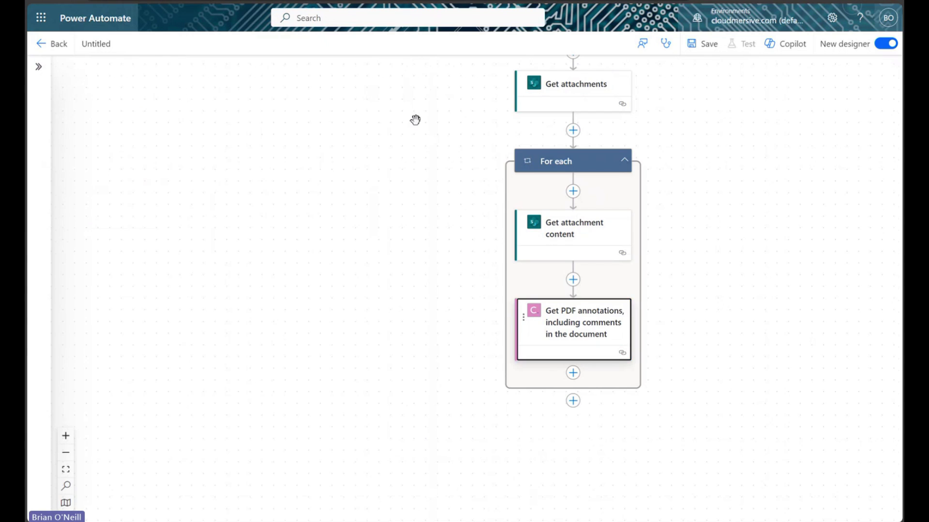
{"action": "left_click_drag", "start_coordinate": [415, 118], "coordinate": [267, 178]}
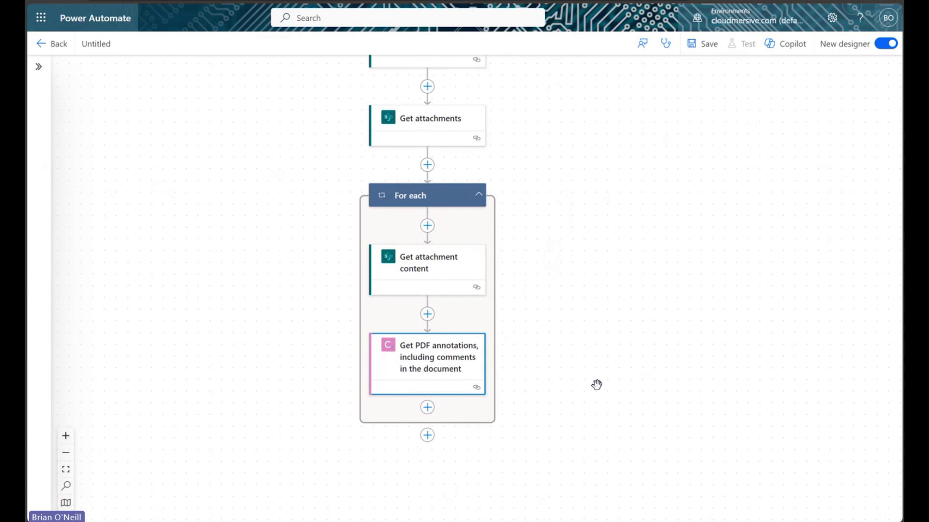
{"action": "left_click_drag", "start_coordinate": [597, 384], "coordinate": [586, 369]}
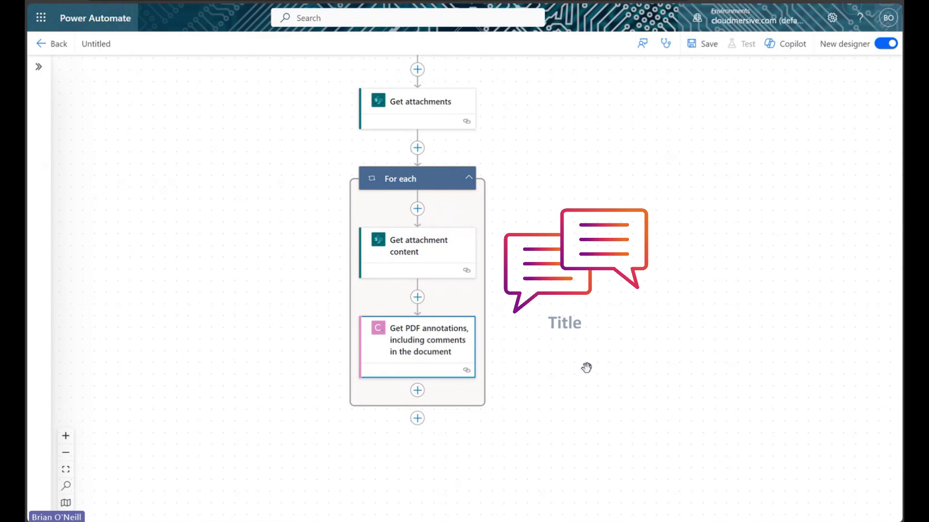
{"action": "left_click_drag", "start_coordinate": [593, 367], "coordinate": [603, 362]}
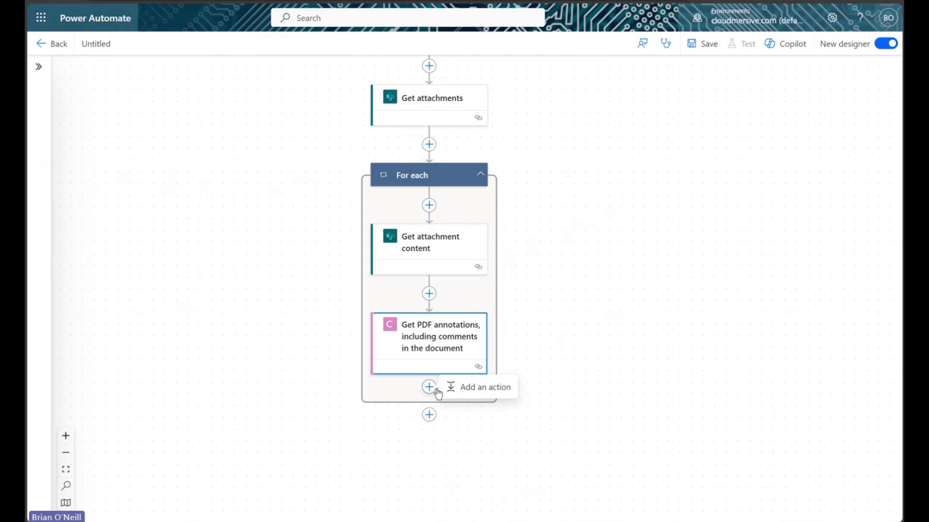
Step: Add a SharePoint Update item step targeting the TestTeam site's Research Team list
{"action": "left_click", "coordinate": [485, 387]}
{"action": "type", "text": "update item"}
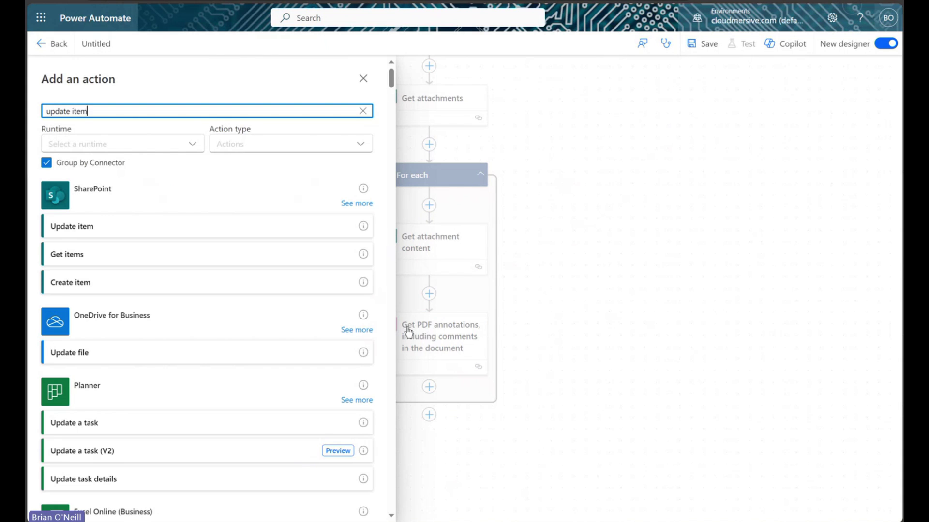
{"action": "left_click", "coordinate": [203, 234]}
{"action": "left_click", "coordinate": [375, 156]}
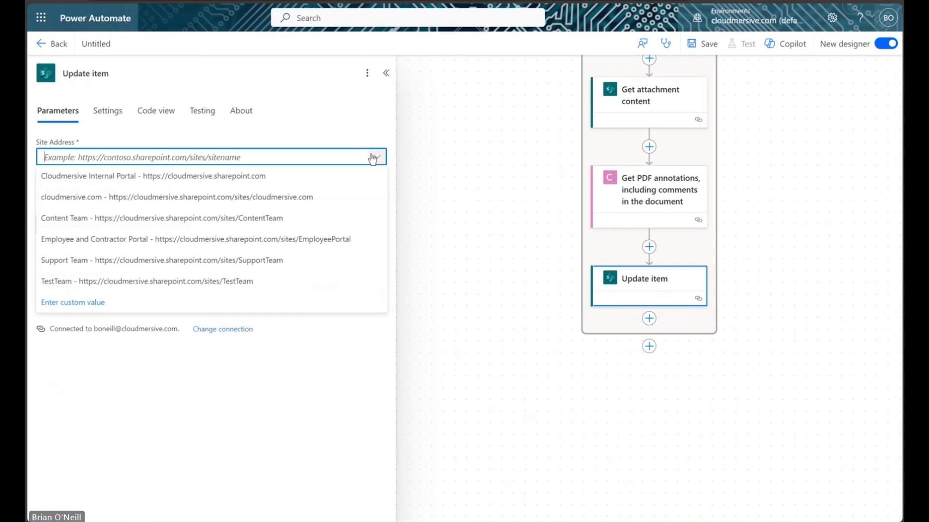
{"action": "left_click", "coordinate": [244, 282]}
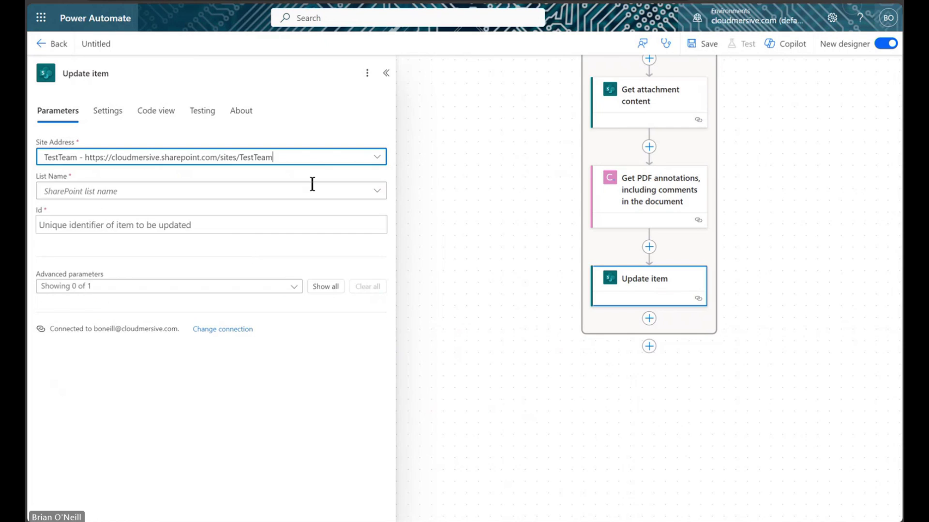
{"action": "left_click", "coordinate": [370, 190]}
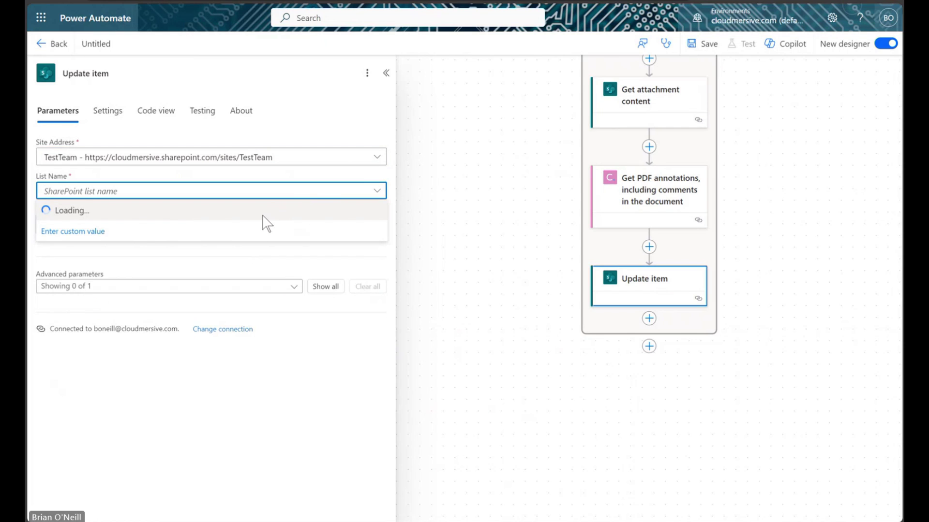
{"action": "left_click", "coordinate": [241, 213]}
{"action": "left_click", "coordinate": [278, 250]}
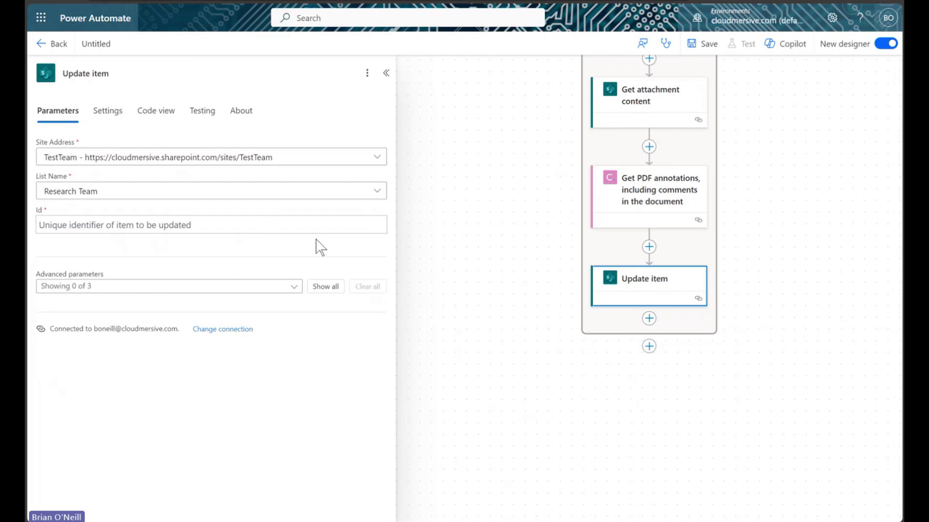
Step: Set the Update item Id to the triggering item's ID from dynamic content
{"action": "left_click", "coordinate": [342, 222]}
{"action": "left_click", "coordinate": [385, 215]}
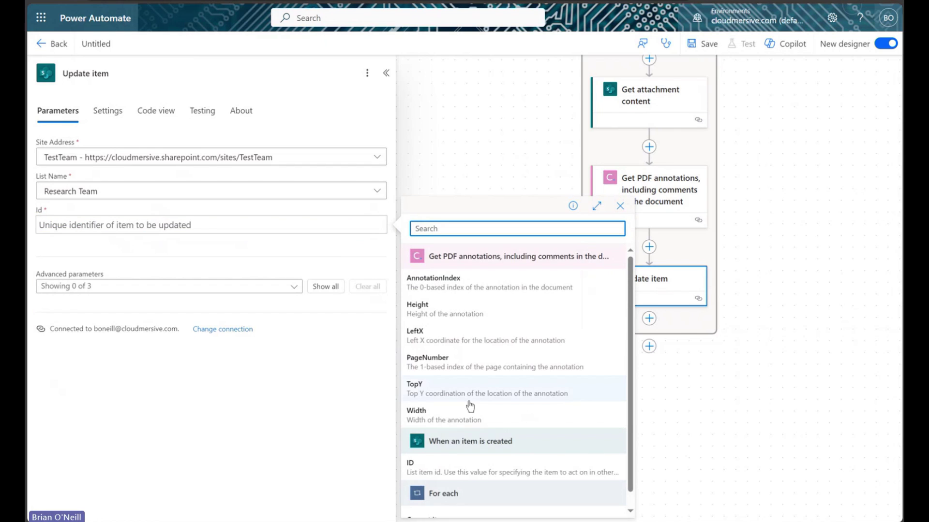
{"action": "left_click", "coordinate": [485, 469]}
{"action": "left_click", "coordinate": [368, 387]}
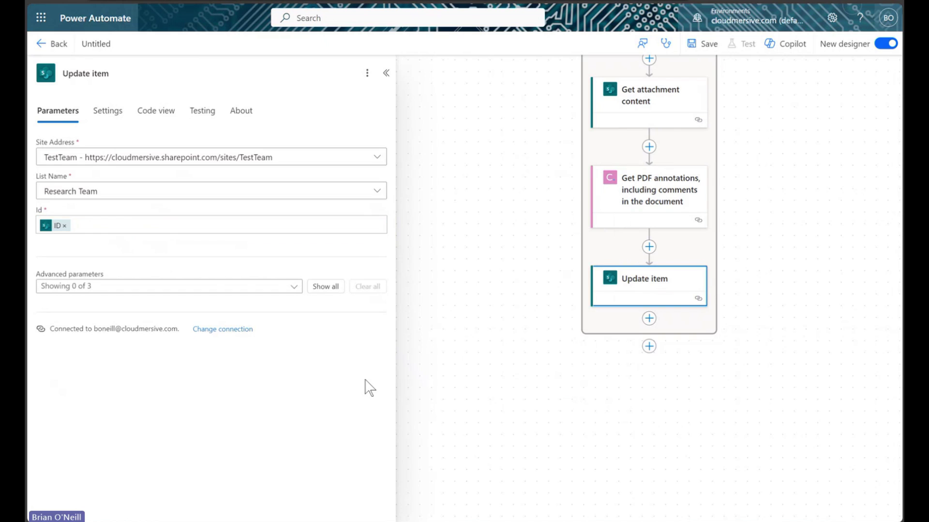
Step: Show all Update item fields and open the expression editor for PDF Comments Or Annotations
{"action": "left_click", "coordinate": [328, 288]}
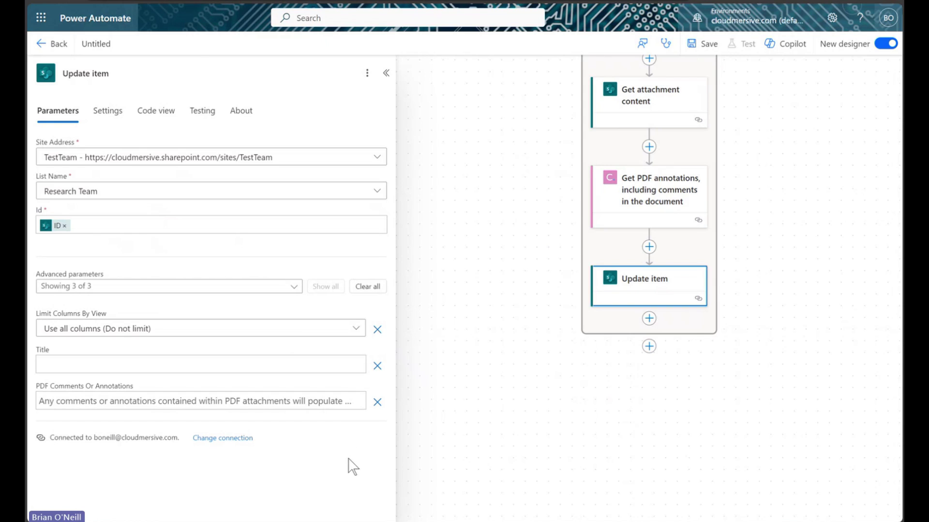
{"action": "left_click", "coordinate": [273, 401]}
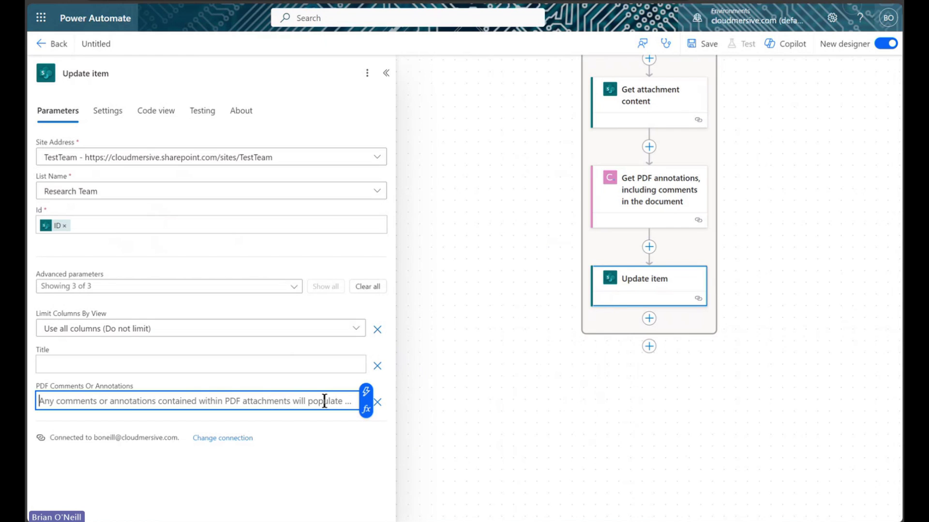
{"action": "left_click", "coordinate": [362, 408]}
{"action": "scroll", "coordinate": [500, 433], "scroll_direction": "down", "scroll_amount": 3}
{"action": "scroll", "coordinate": [499, 433], "scroll_direction": "up", "scroll_amount": 3}
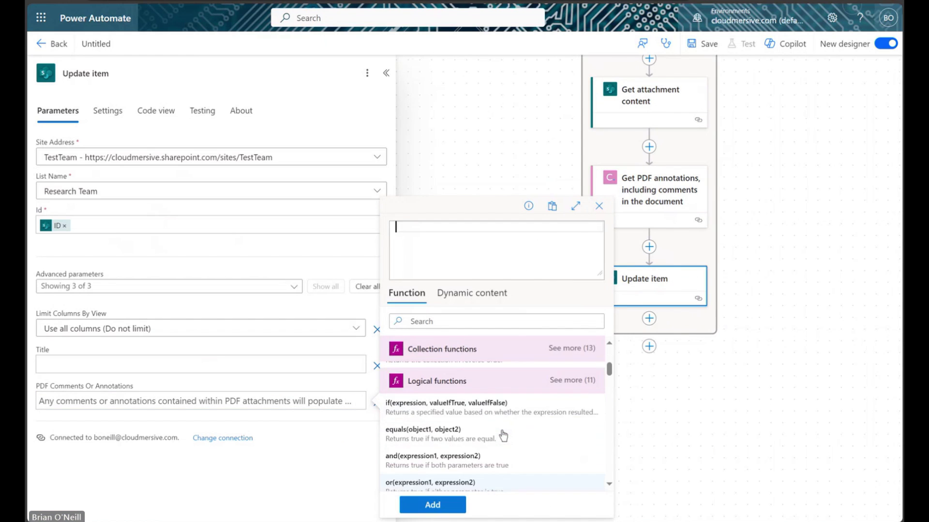
{"action": "scroll", "coordinate": [500, 433], "scroll_direction": "down", "scroll_amount": 2}
Step: Build an expression joining body/Annotations with a newline separator and insert it into the field
{"action": "left_click", "coordinate": [490, 426]}
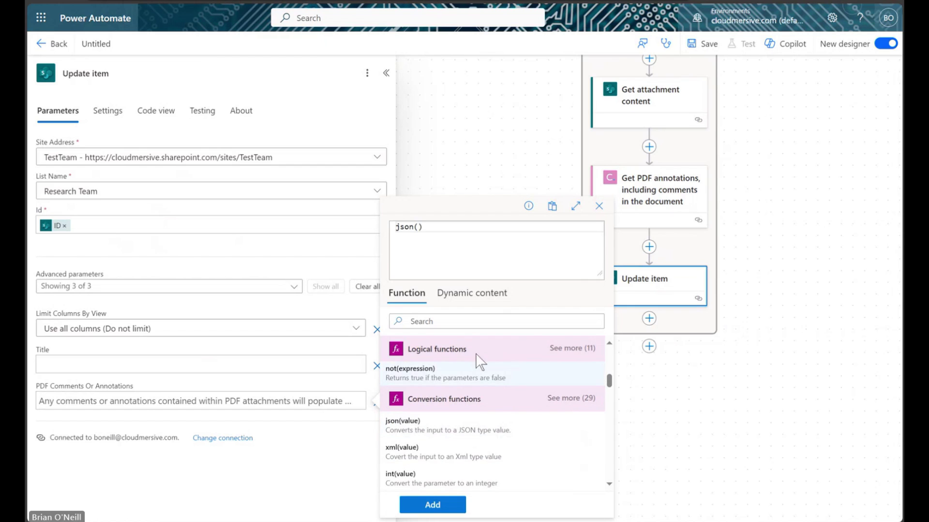
{"action": "left_click", "coordinate": [467, 296]}
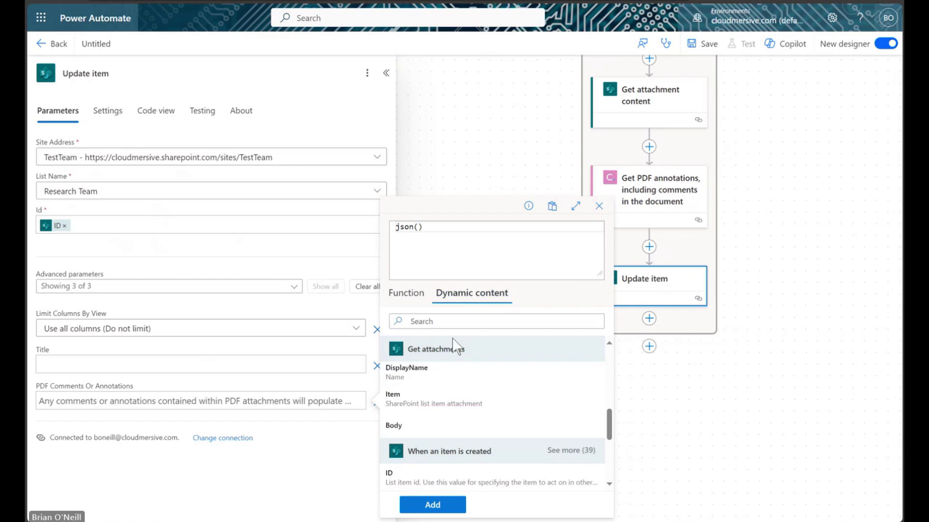
{"action": "left_click", "coordinate": [576, 208]}
{"action": "left_click", "coordinate": [829, 209]}
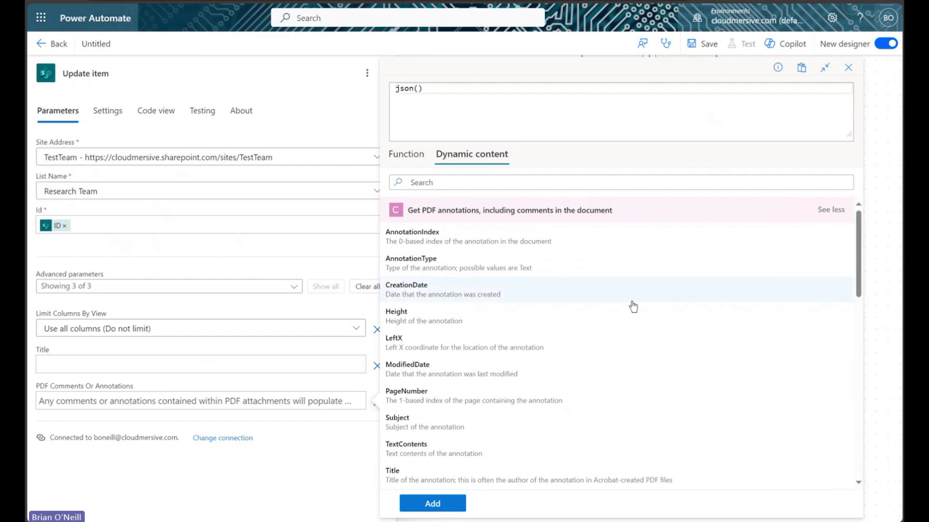
{"action": "scroll", "coordinate": [631, 308], "scroll_direction": "down", "scroll_amount": 1}
{"action": "scroll", "coordinate": [630, 309], "scroll_direction": "down", "scroll_amount": 4}
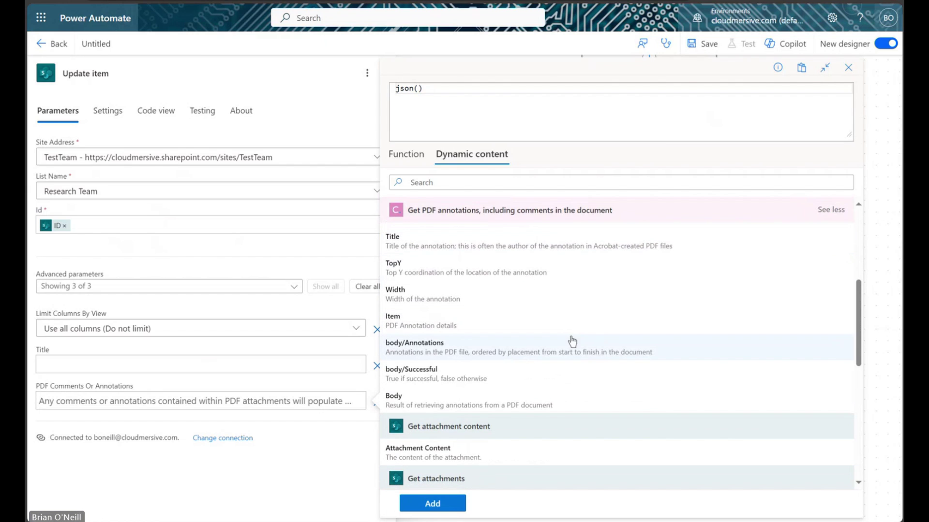
{"action": "left_click", "coordinate": [571, 344]}
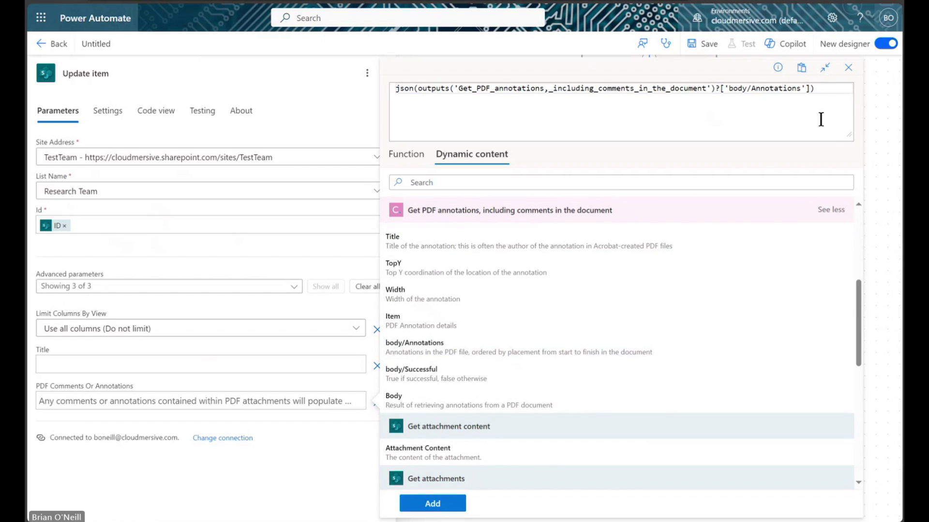
{"action": "type", "text": ", '"}
{"action": "key", "text": "Return"}
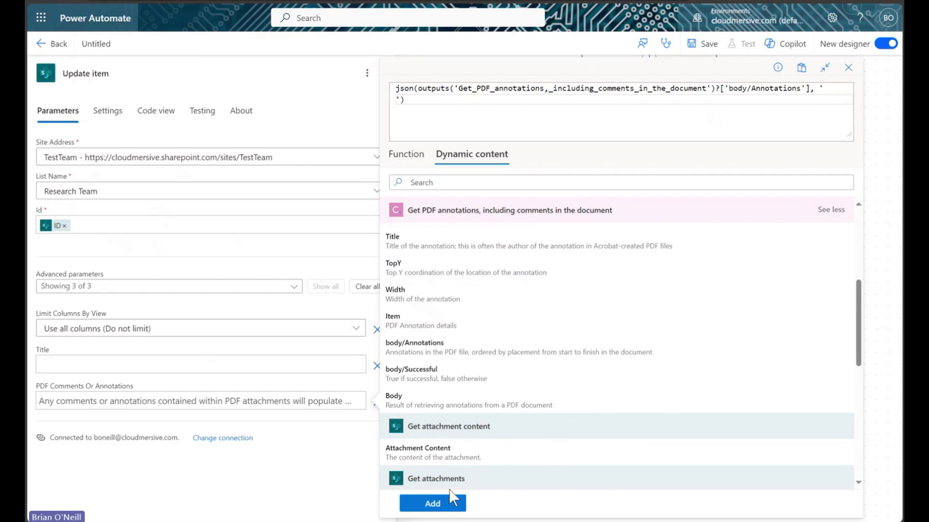
{"action": "left_click", "coordinate": [444, 504]}
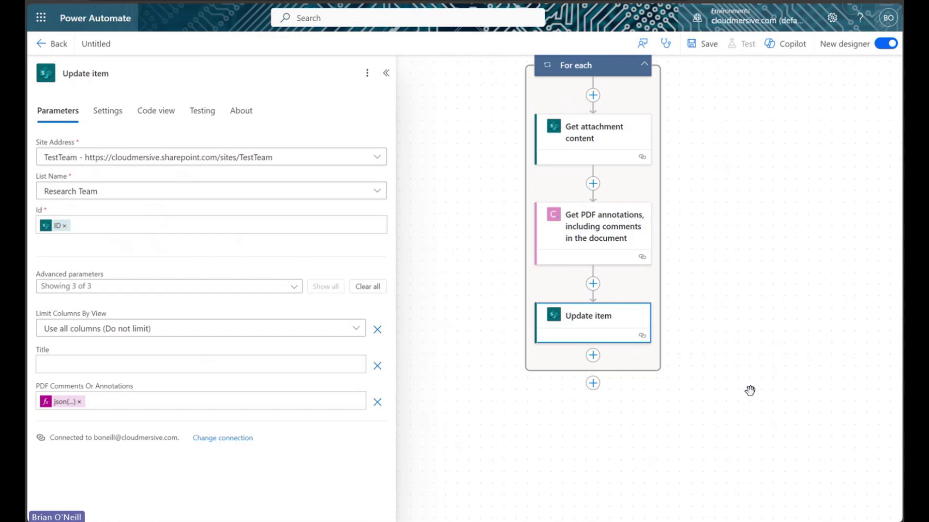
Step: Save and test the flow by adding a Research Team item with an annotated PDF attached
{"action": "left_click", "coordinate": [706, 44]}
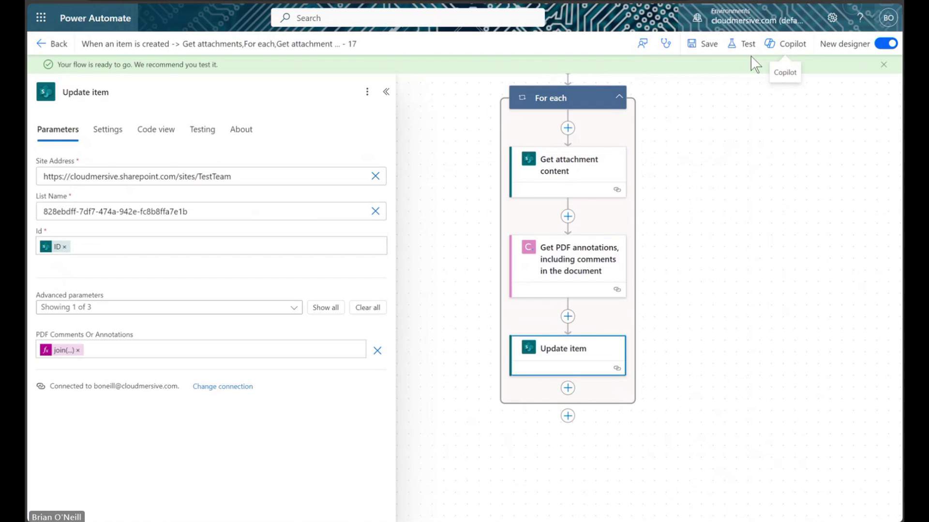
{"action": "left_click", "coordinate": [747, 43]}
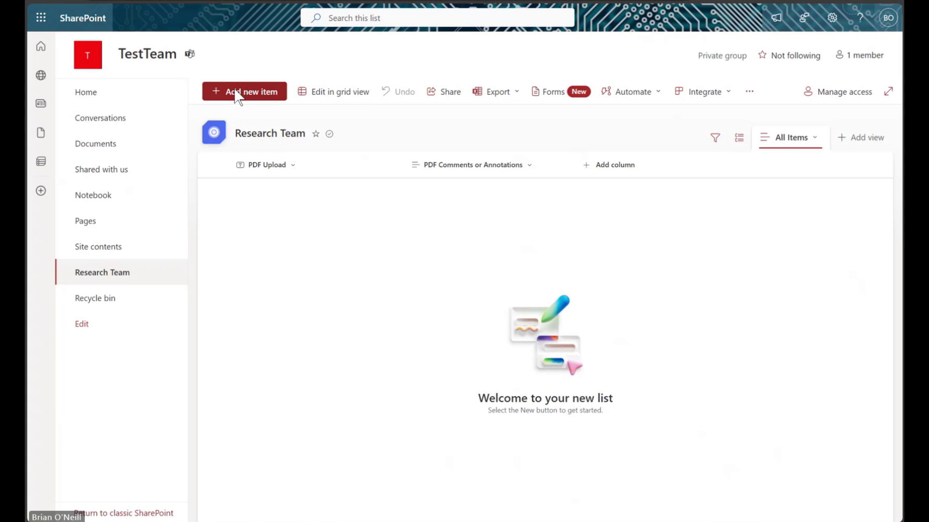
{"action": "left_click", "coordinate": [237, 95]}
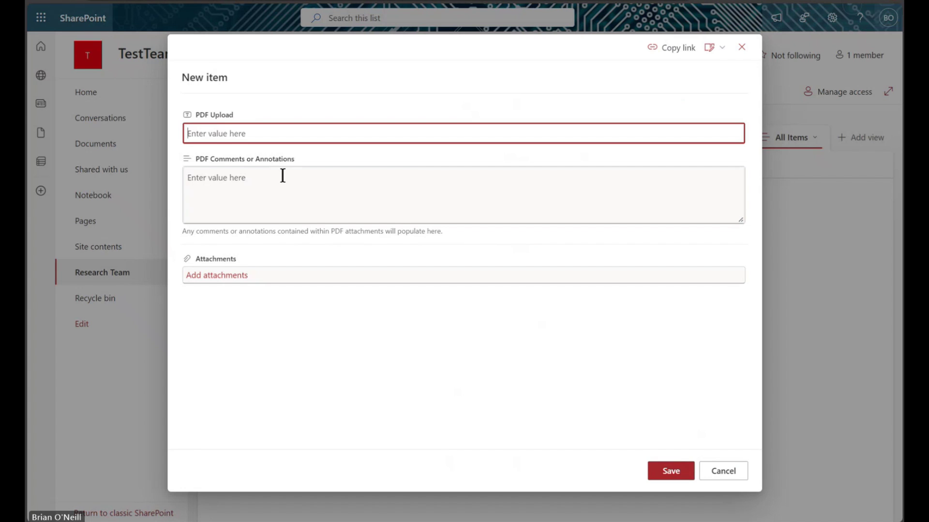
{"action": "left_click", "coordinate": [266, 275]}
{"action": "left_click", "coordinate": [663, 471]}
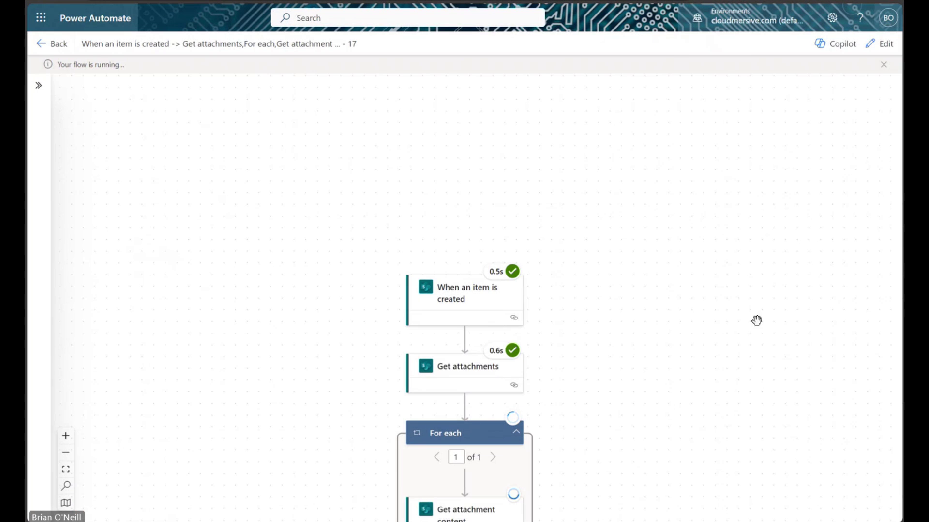
{"action": "left_click_drag", "start_coordinate": [756, 321], "coordinate": [734, 164]}
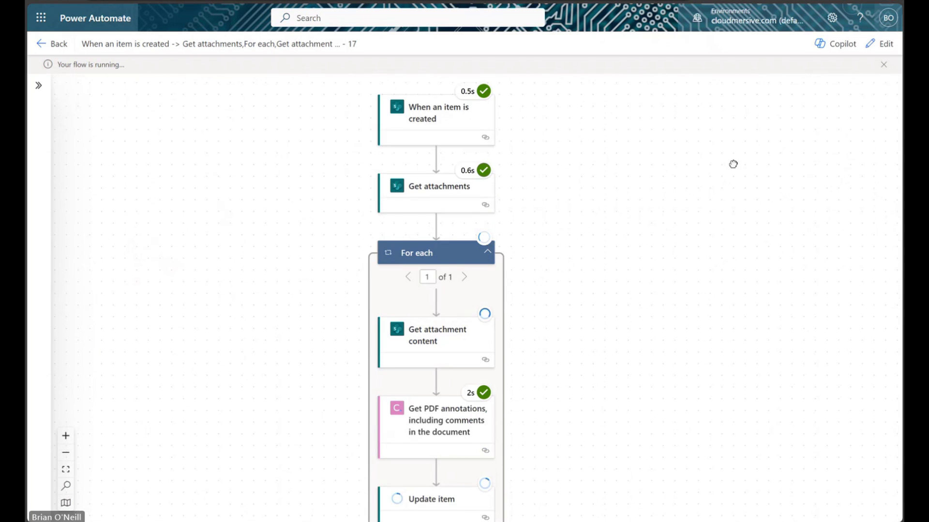
{"action": "left_click_drag", "start_coordinate": [759, 338], "coordinate": [771, 253]}
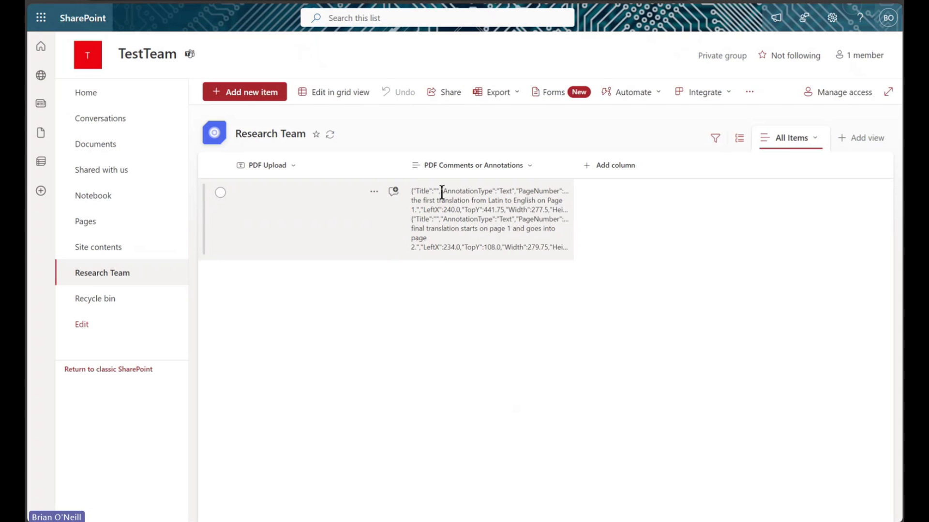
{"action": "double_click", "coordinate": [443, 191]}
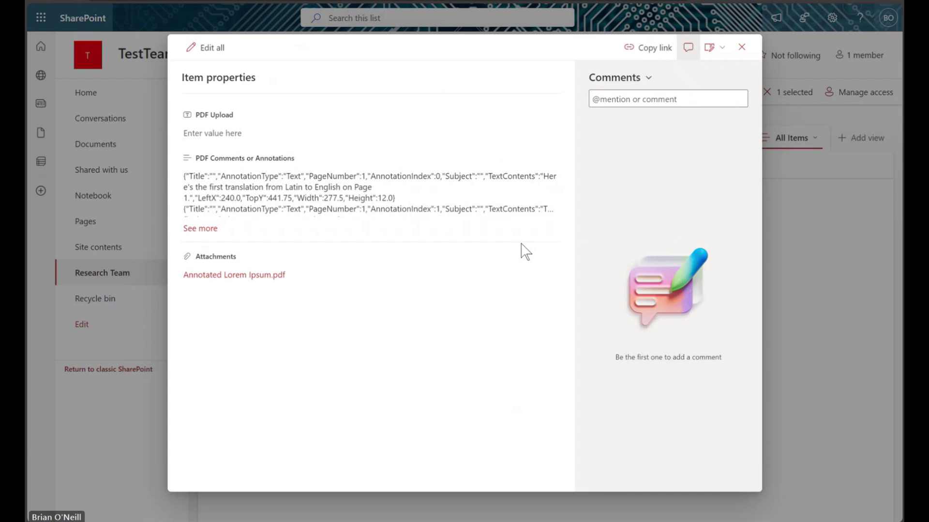
{"action": "left_click", "coordinate": [502, 210]}
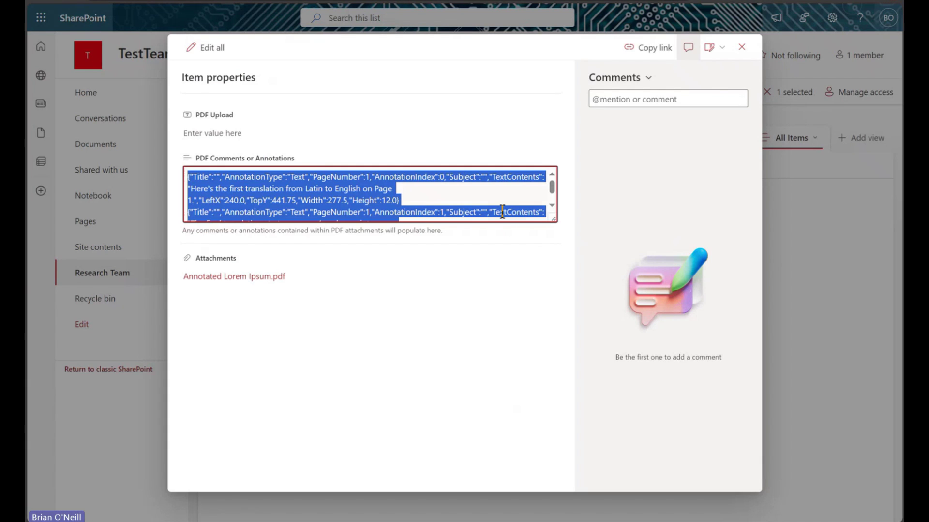
{"action": "left_click", "coordinate": [411, 266]}
{"action": "left_click", "coordinate": [199, 230]}
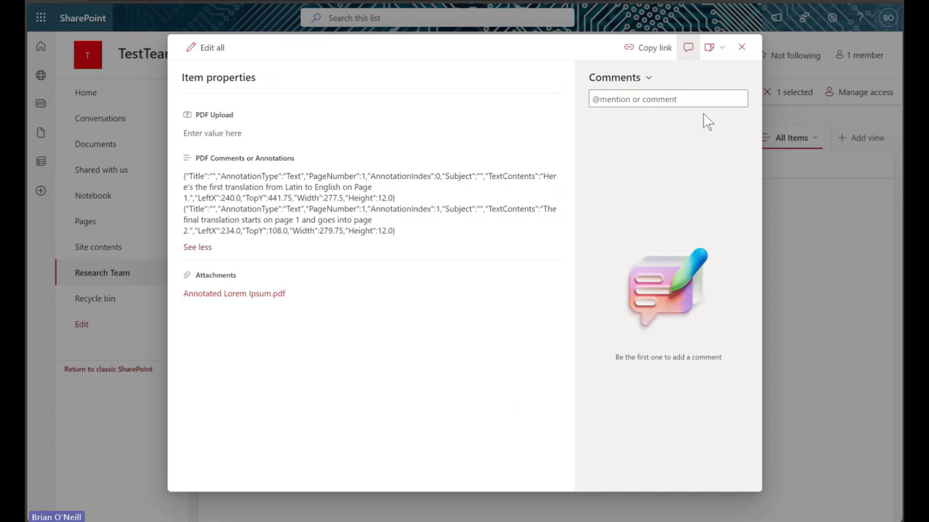
{"action": "left_click", "coordinate": [741, 48]}
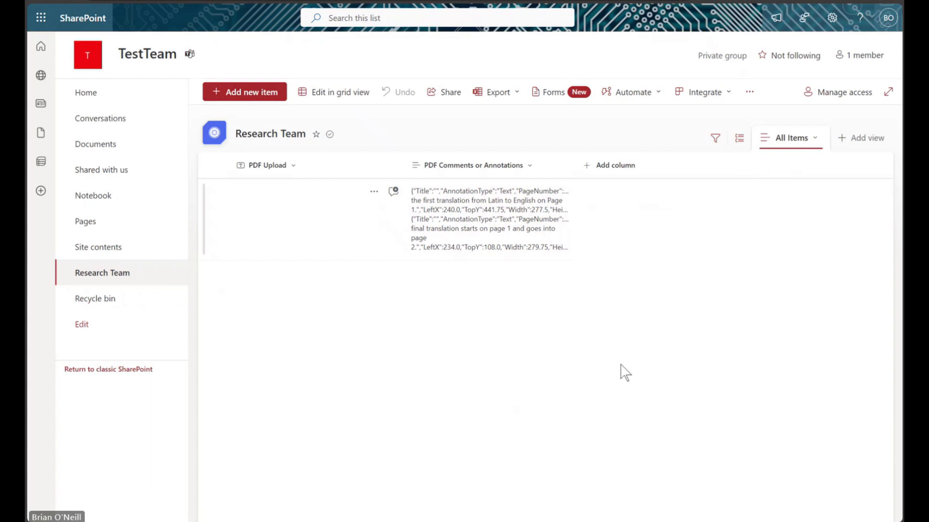